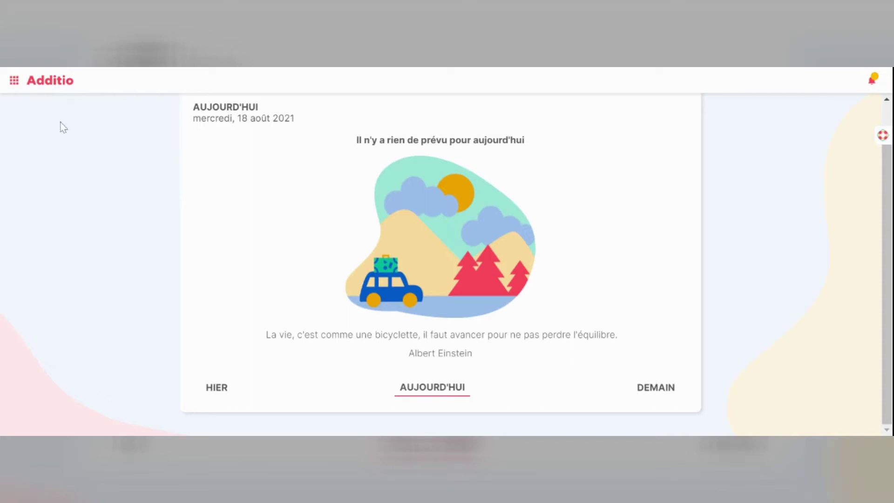
Step: Start a new group in Évaluation et classes and name it CPE
left_click(15, 80)
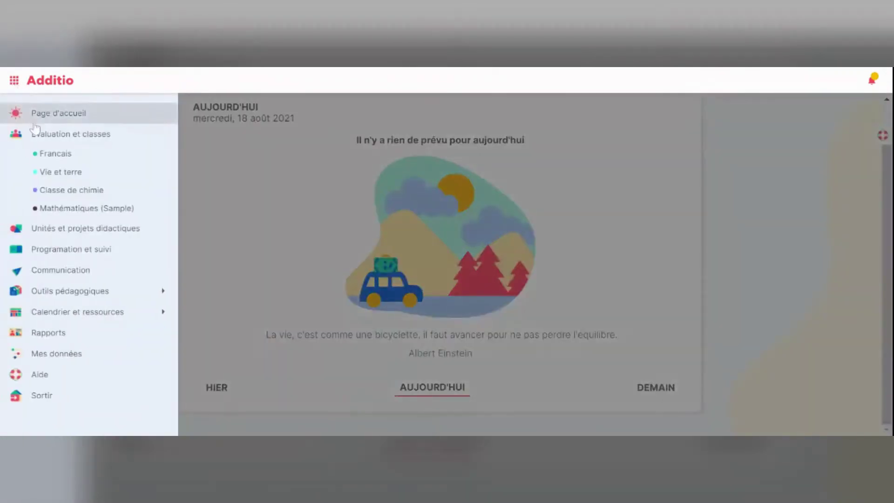
left_click(39, 138)
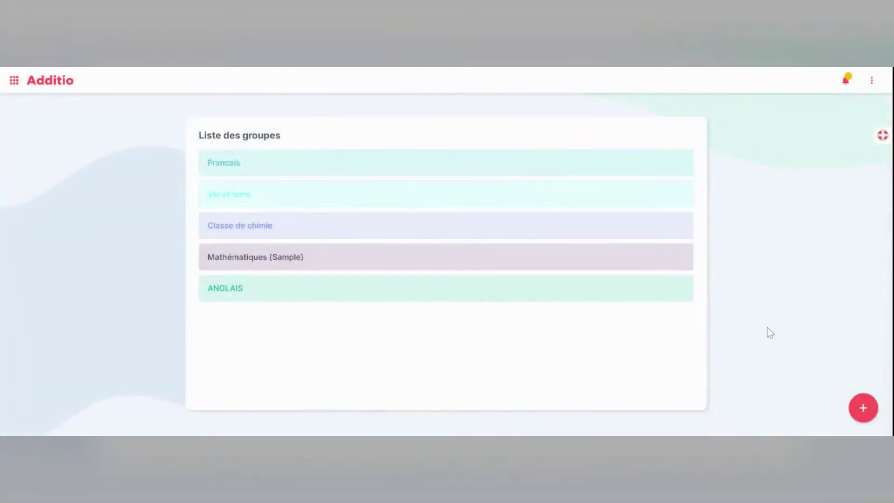
left_click(863, 410)
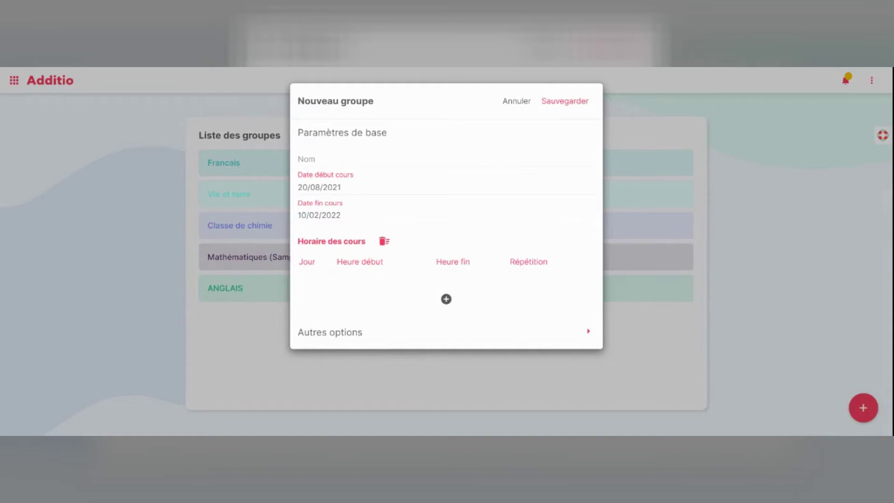
left_click(324, 252)
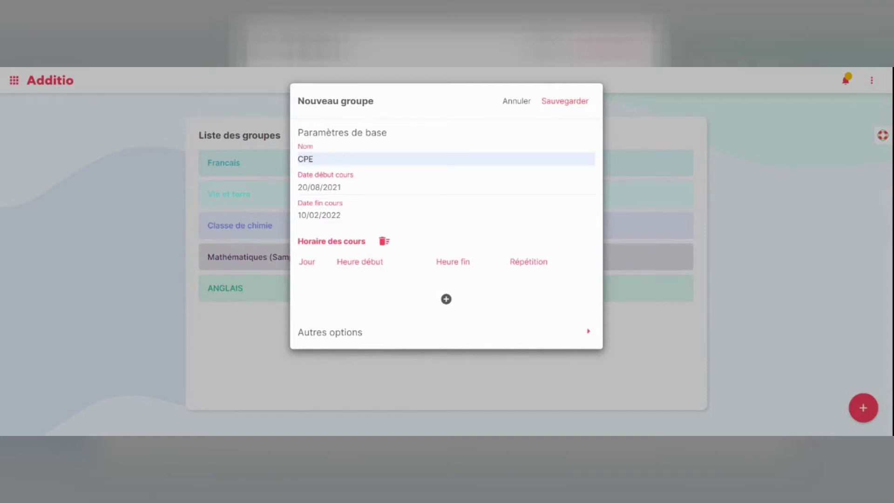
Step: Set the group's course dates to start on 20/08/2021 and end on 10/02/2022
left_click(320, 187)
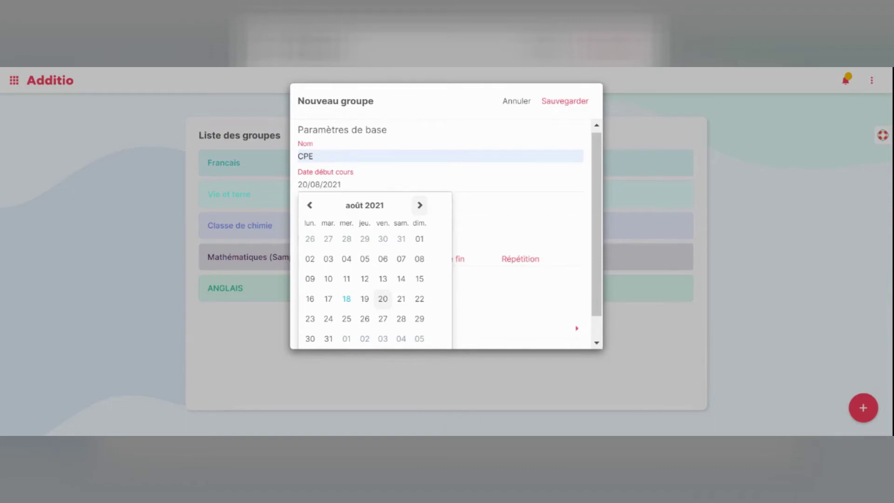
left_click(383, 299)
left_click(331, 215)
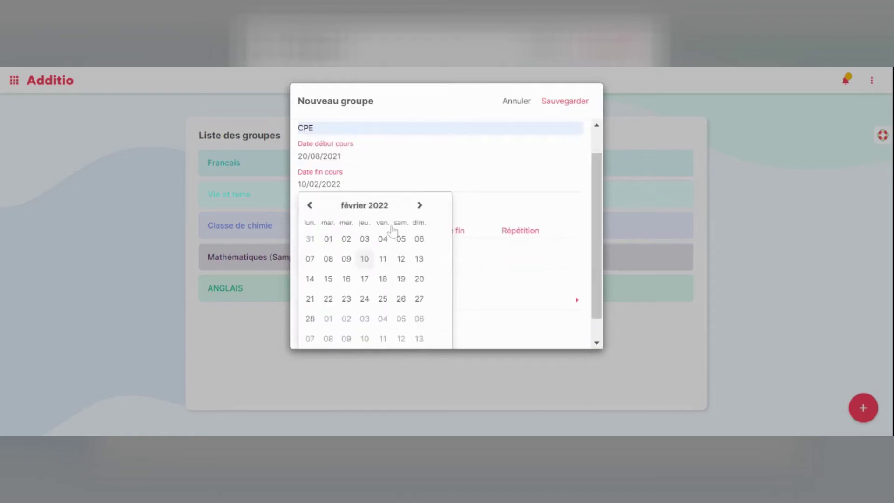
left_click(365, 260)
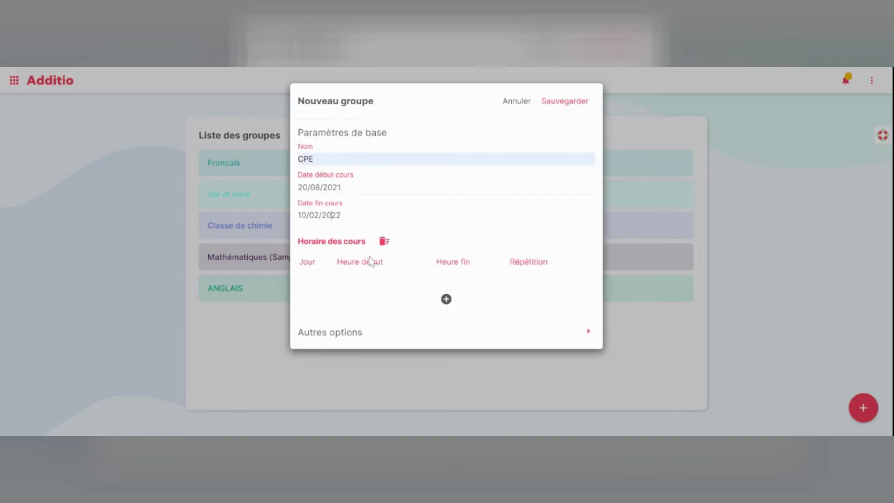
Step: Add a class session on Mercredi from 15:00 to 16:00, repeating every two weeks starting with the first week (A)
left_click(446, 300)
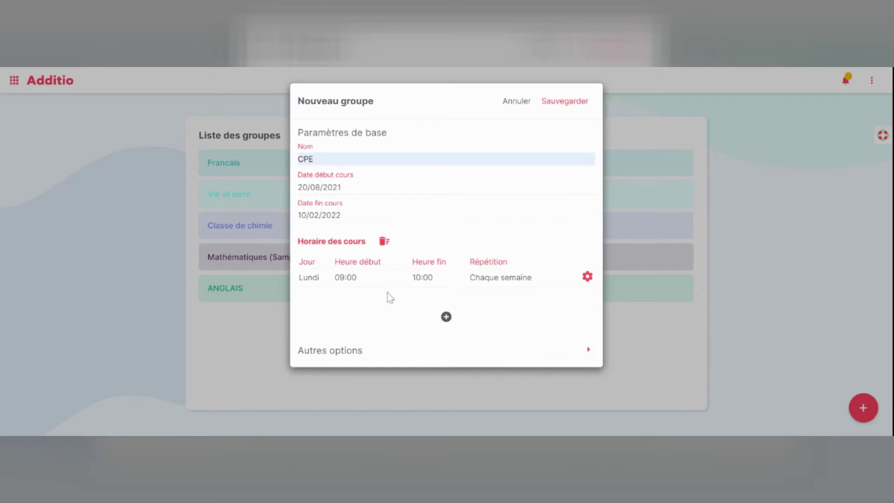
left_click(588, 278)
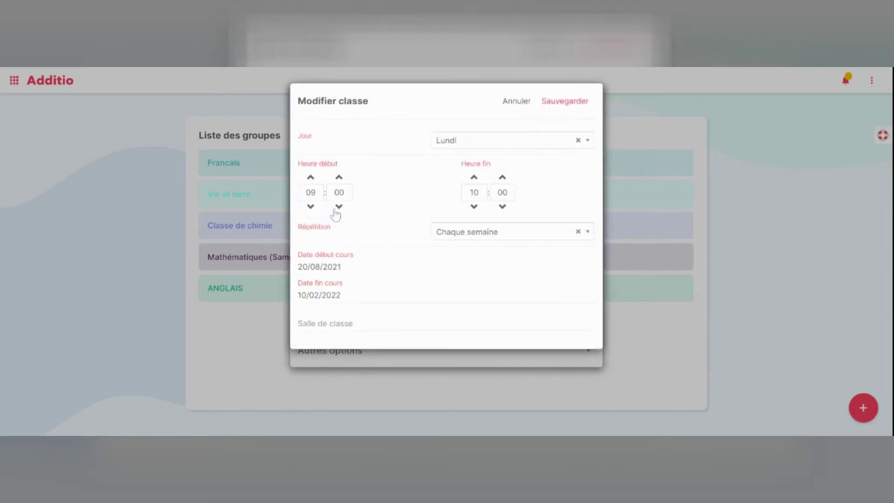
left_click(311, 178)
left_click(588, 144)
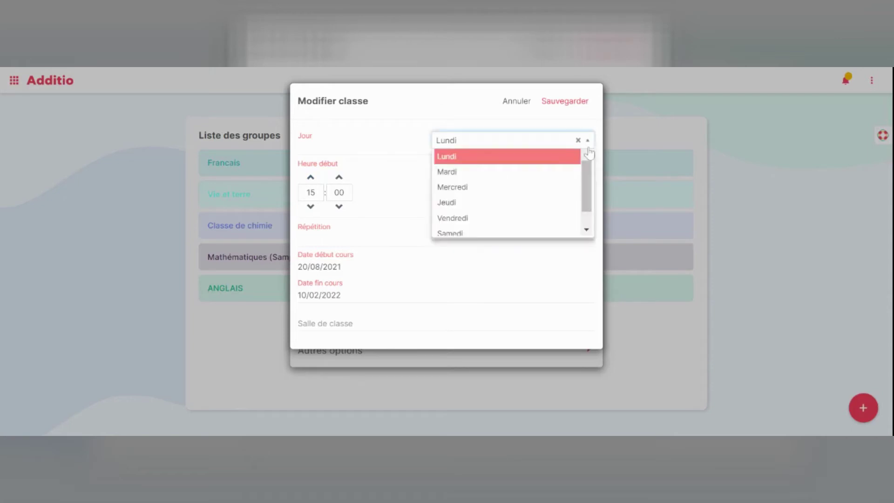
left_click(535, 187)
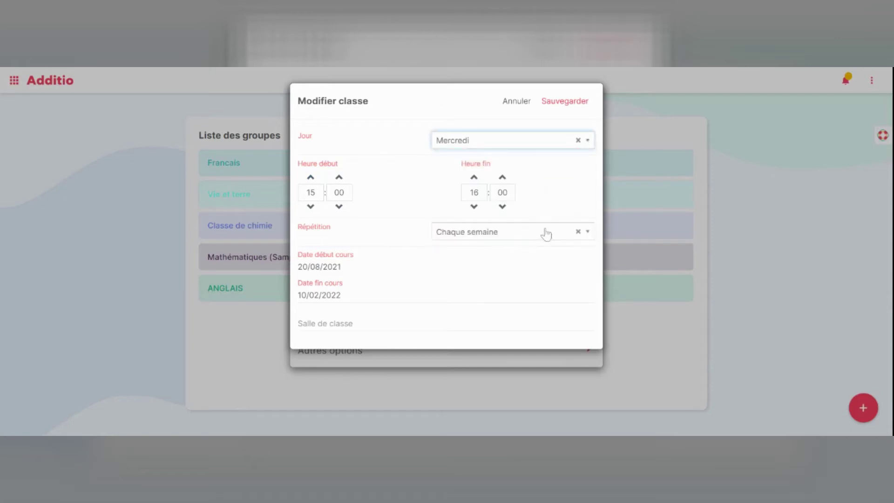
left_click(587, 235)
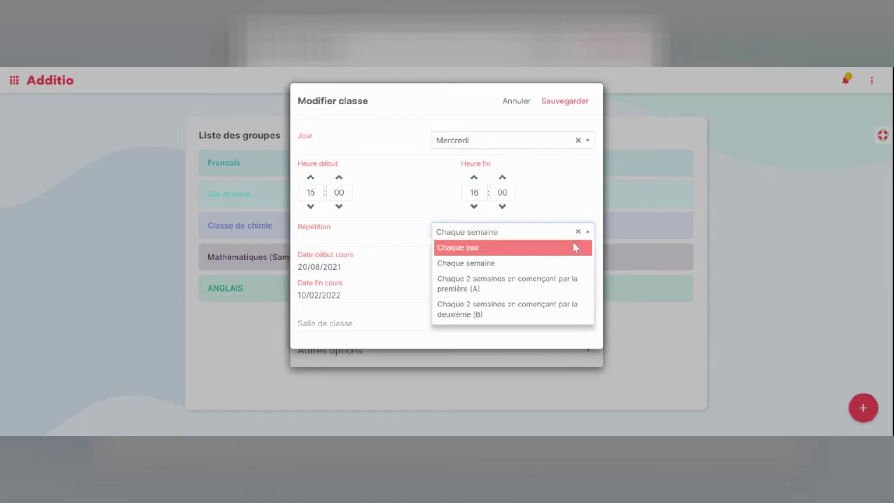
left_click(536, 288)
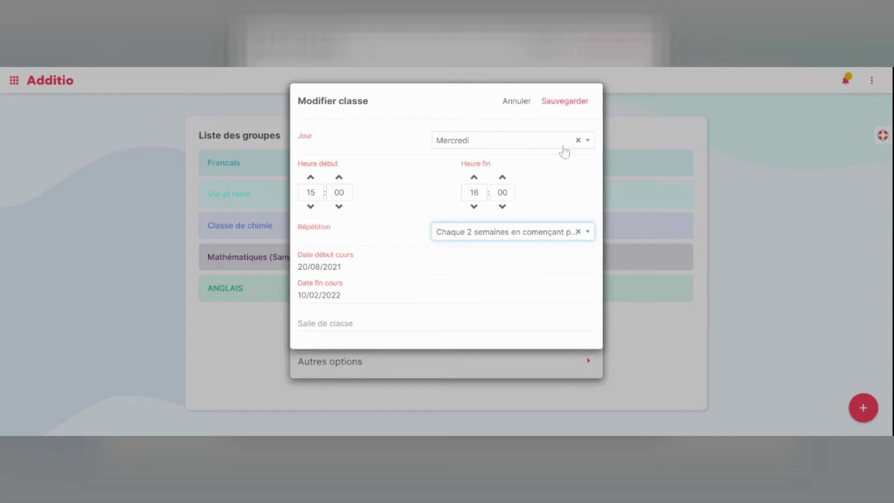
left_click(557, 105)
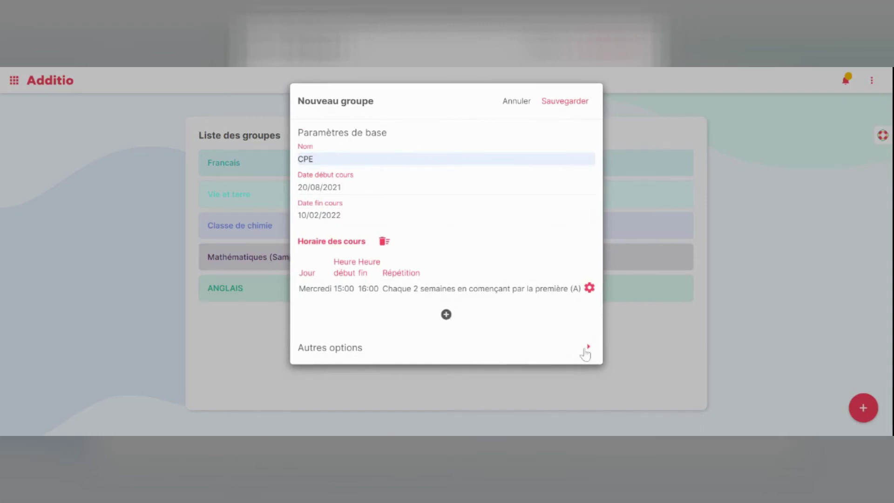
Step: Give the new group a custom light blue colour in its additional options and save the group
left_click(585, 352)
scroll(531, 298, "down", 3)
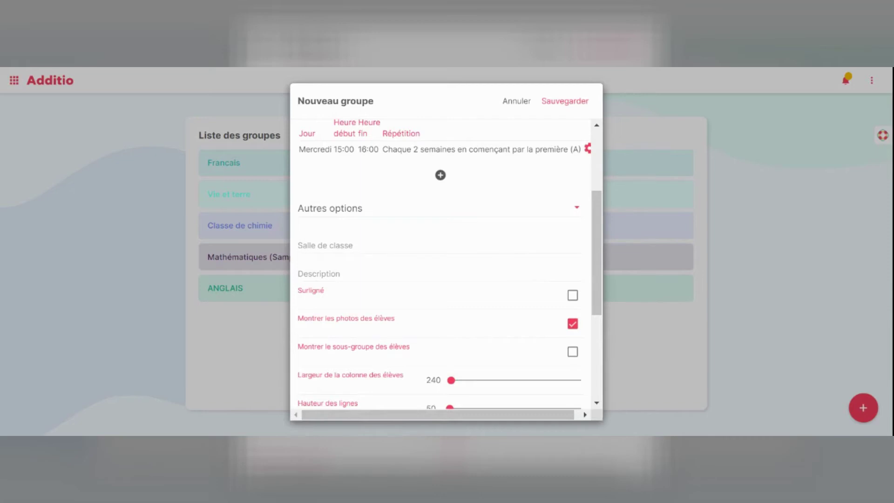
scroll(440, 261, "down", 2)
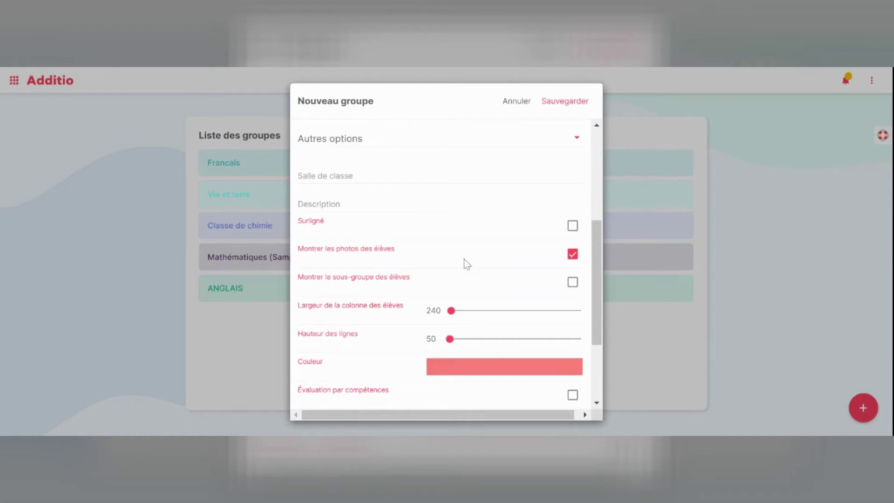
scroll(466, 262, "down", 2)
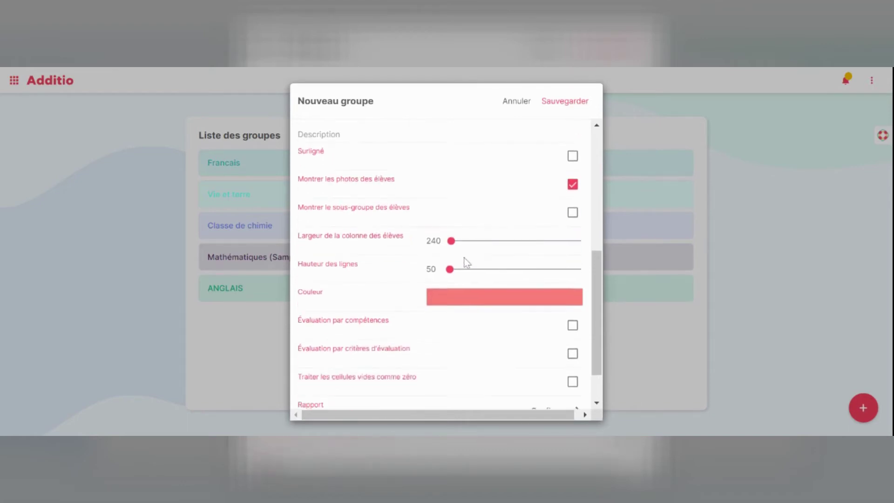
left_click(501, 303)
left_click(726, 403)
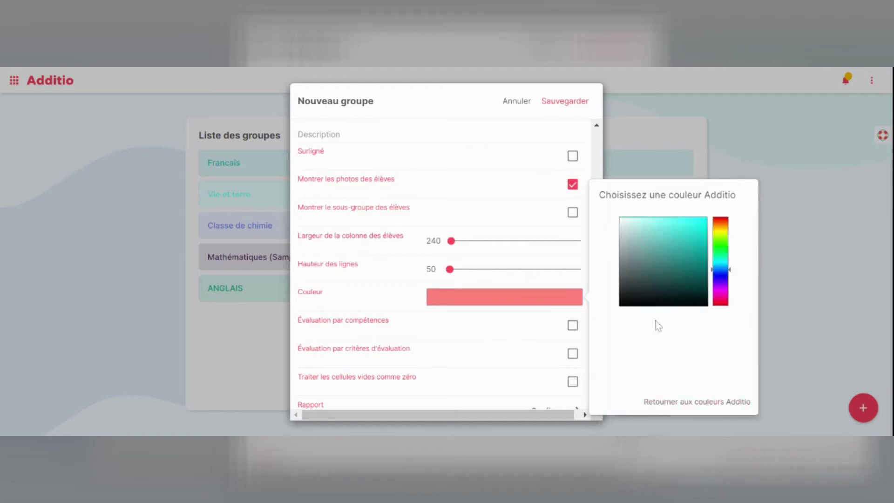
left_click(693, 217)
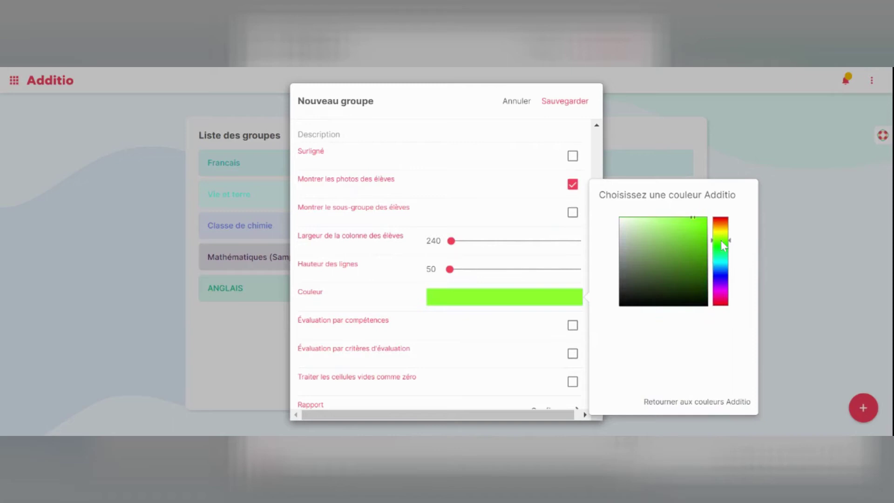
left_click_drag(723, 251, 721, 279)
left_click(716, 265)
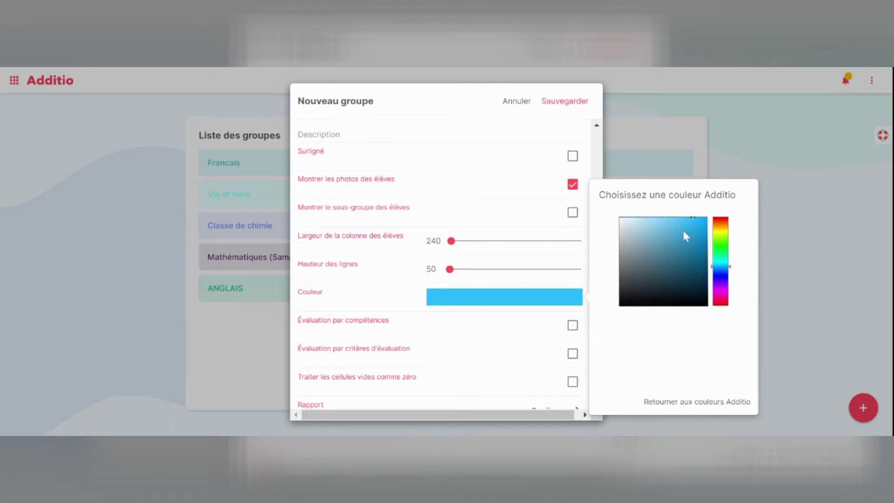
left_click(554, 107)
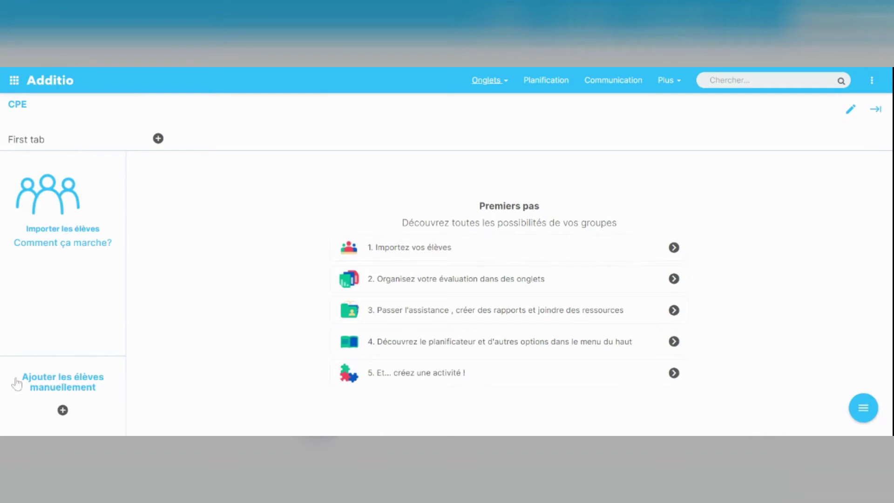
left_click(64, 409)
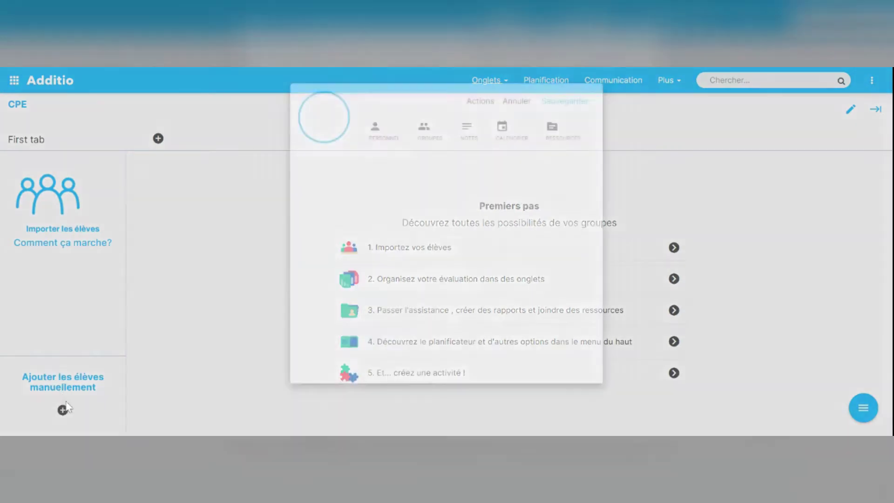
mouse_move(599, 176)
left_mouse_down()
mouse_move(600, 259)
mouse_move(601, 177)
left_mouse_up()
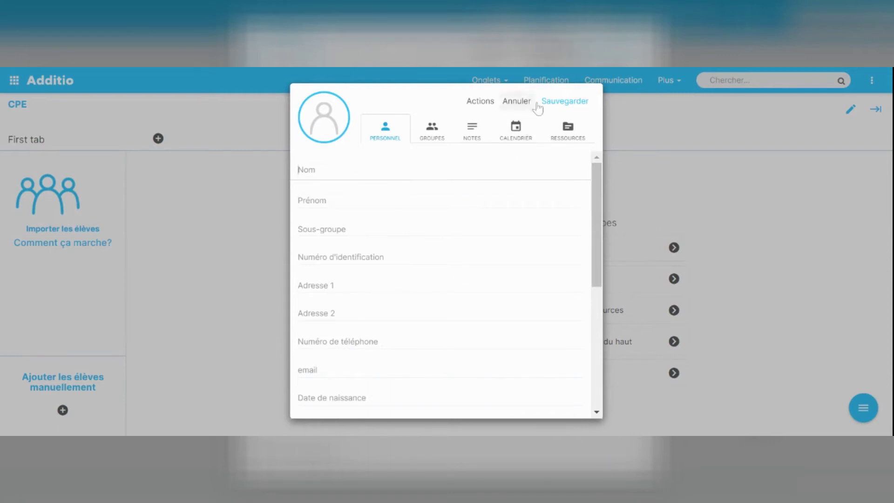
left_click(512, 102)
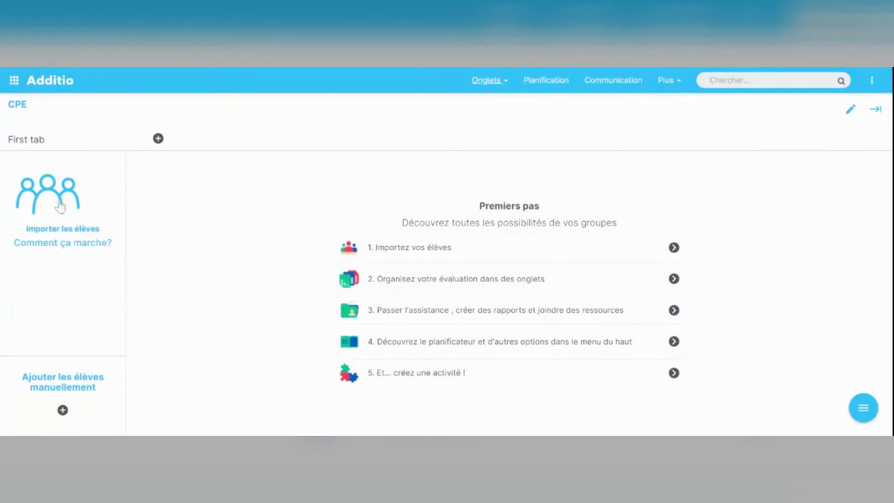
Step: Start a student import from an Excel file and continue with the Random generator sheet, keeping its default import settings
left_click(47, 210)
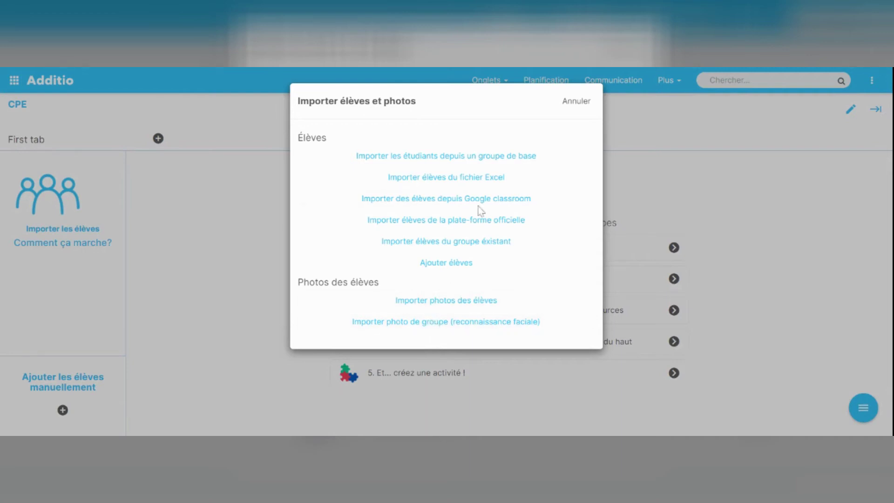
left_click(480, 181)
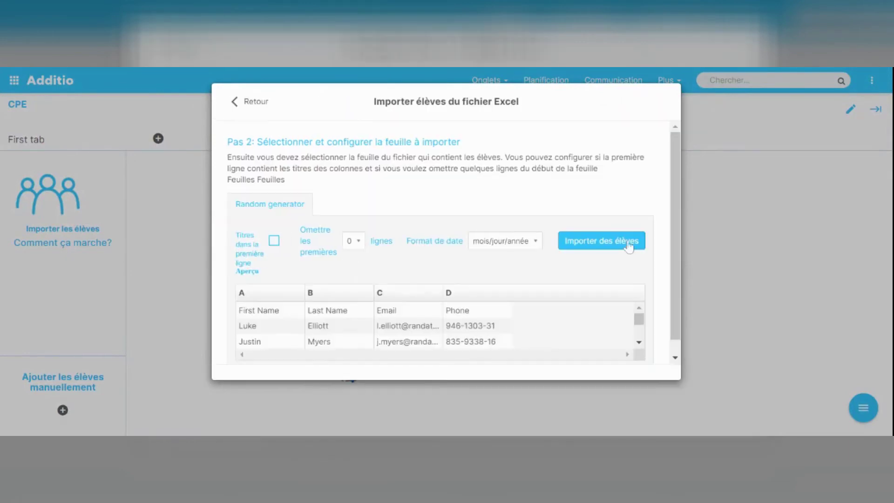
scroll(615, 247, "down", 1)
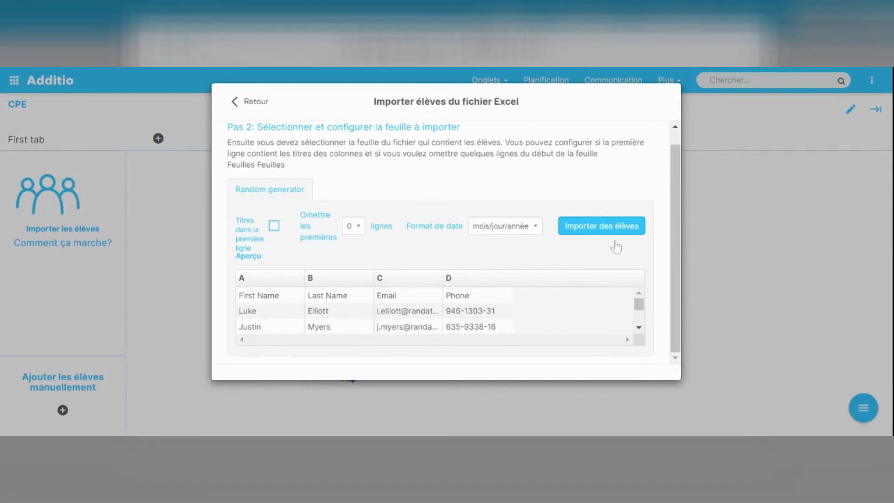
left_click(592, 229)
Step: Link column A to Nom, B to Prénom, C to E-mail and D to Numéro de téléphone
scroll(577, 292, "down", 1)
scroll(578, 290, "up", 1)
scroll(526, 298, "up", 1)
scroll(356, 279, "down", 2)
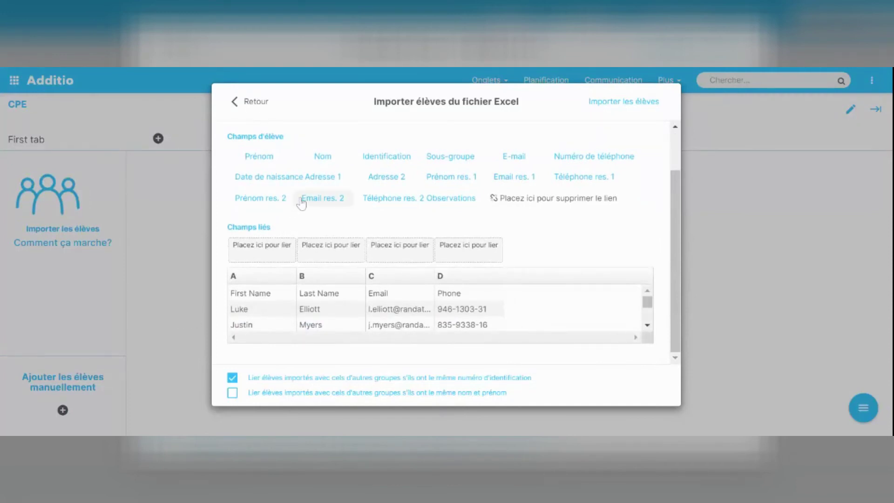
left_click(322, 163)
left_click_drag(321, 163, 261, 247)
left_click_drag(269, 163, 331, 249)
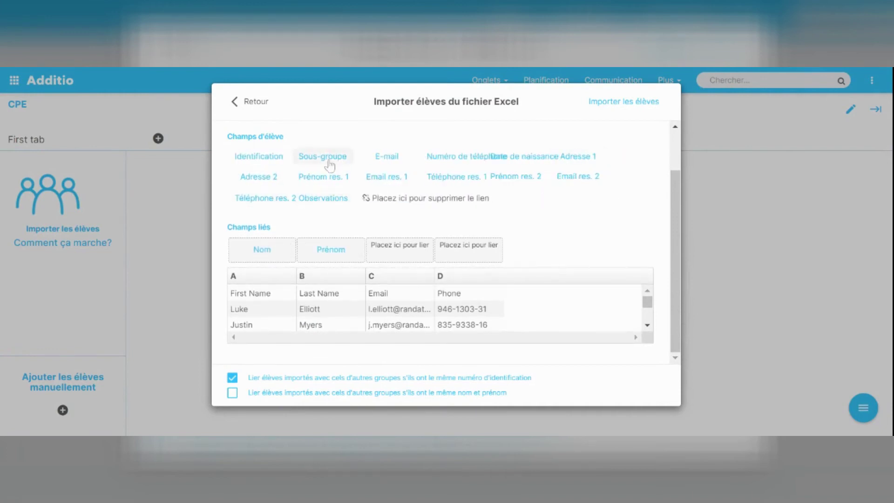
left_click_drag(377, 160, 400, 252)
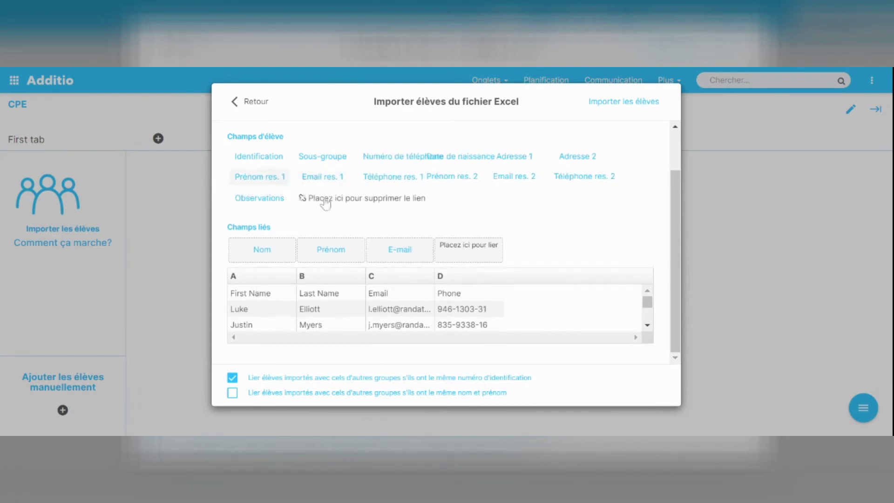
left_click_drag(403, 162, 461, 253)
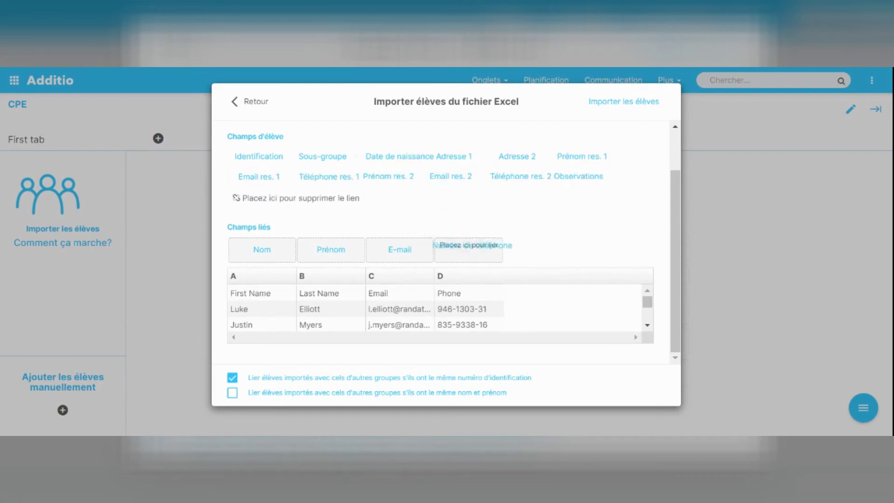
Step: Import the students into the CPE group, agreeing to skip rows without the mandatory name fields
left_click(624, 103)
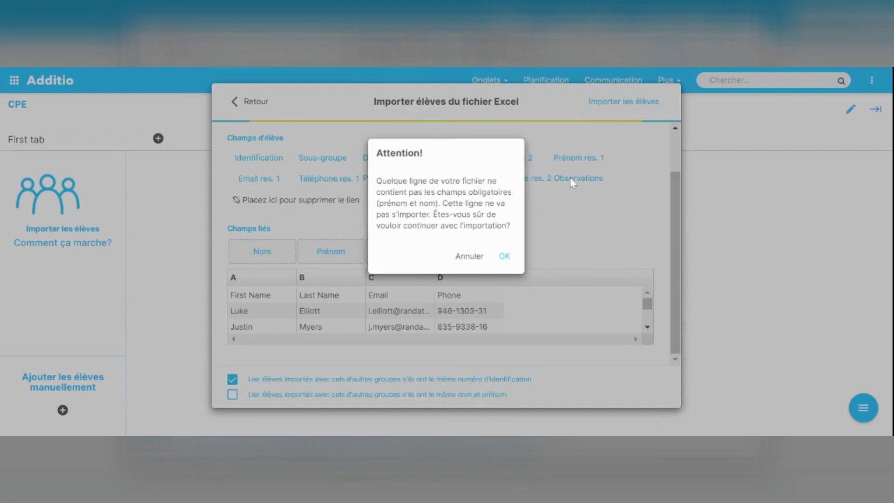
left_click(503, 257)
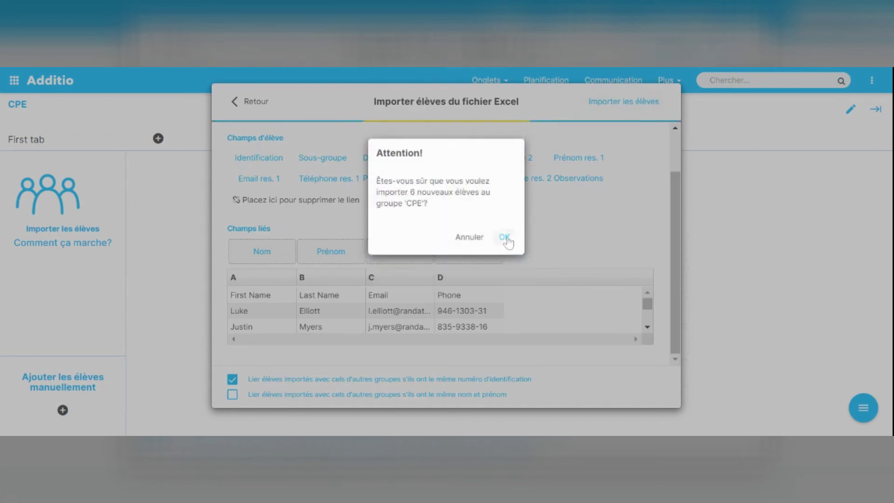
left_click(505, 238)
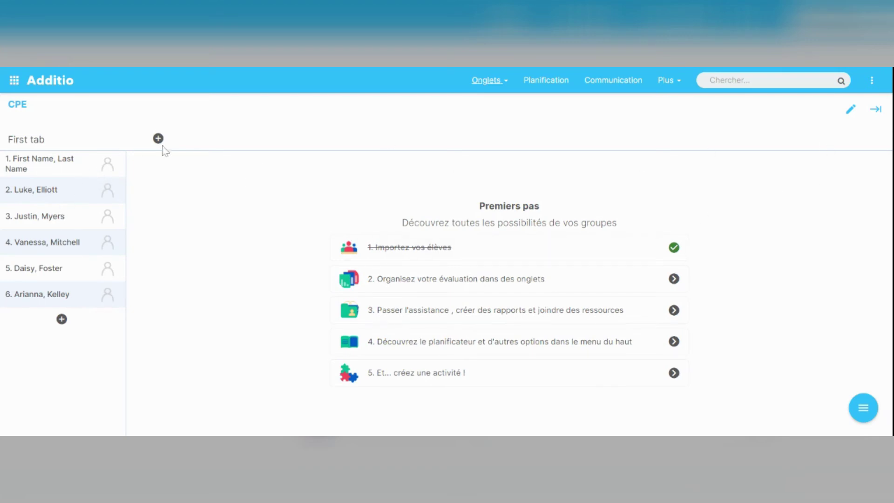
left_click(870, 80)
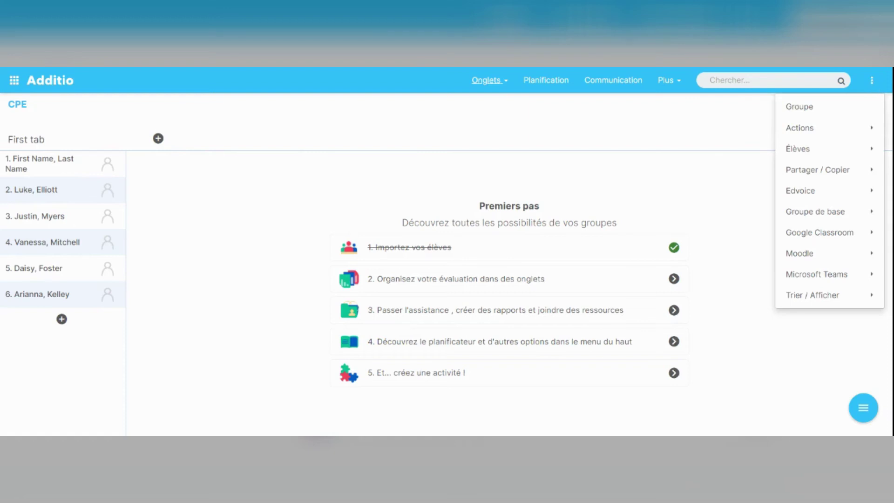
mouse_move(852, 154)
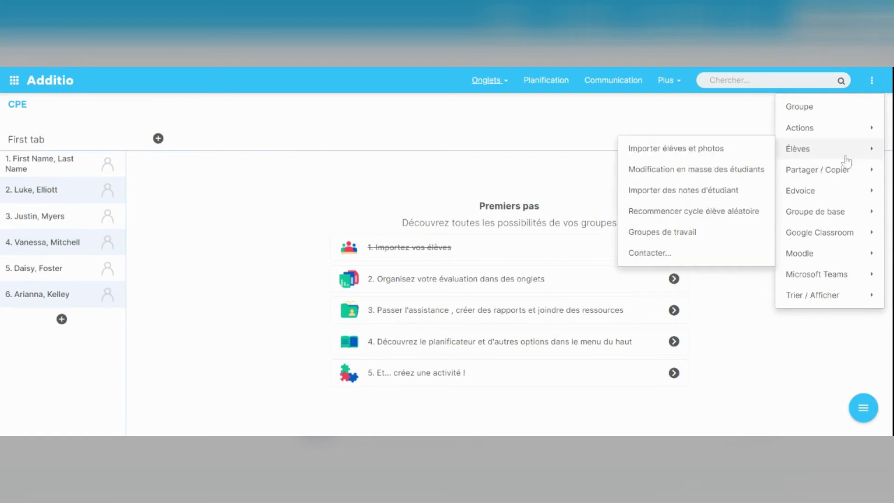
left_click(749, 157)
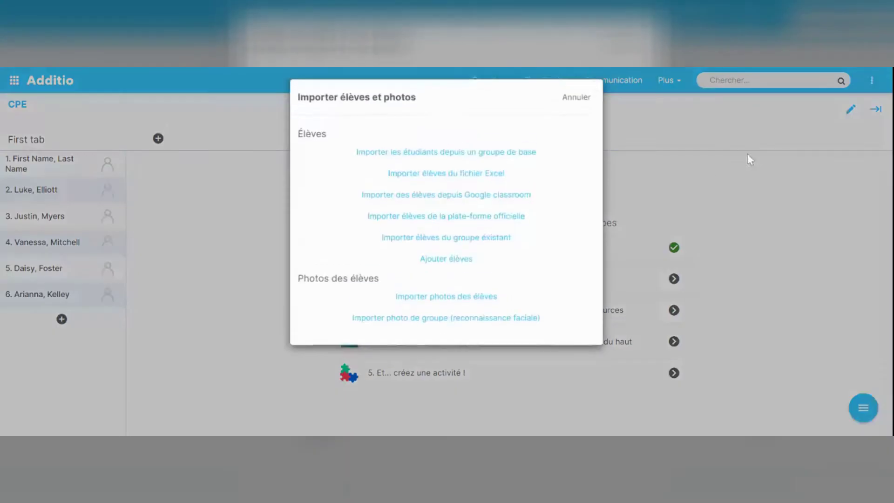
left_click(582, 106)
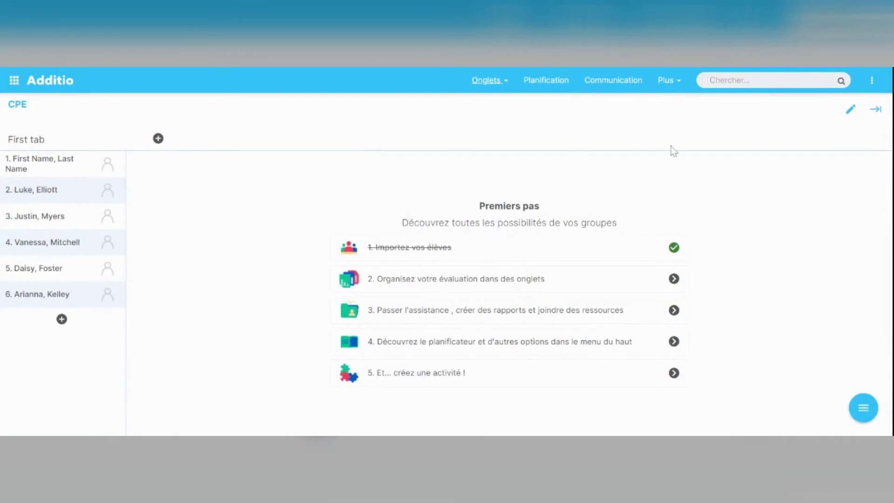
Step: Start a group photo import with facial recognition for the CPE group, using the photo board of named portraits, and continue to student linking
left_click(872, 80)
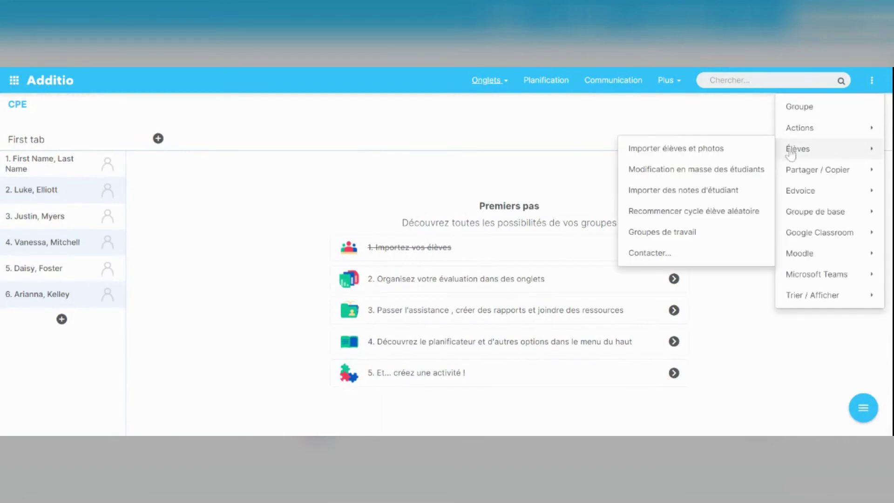
left_click(726, 153)
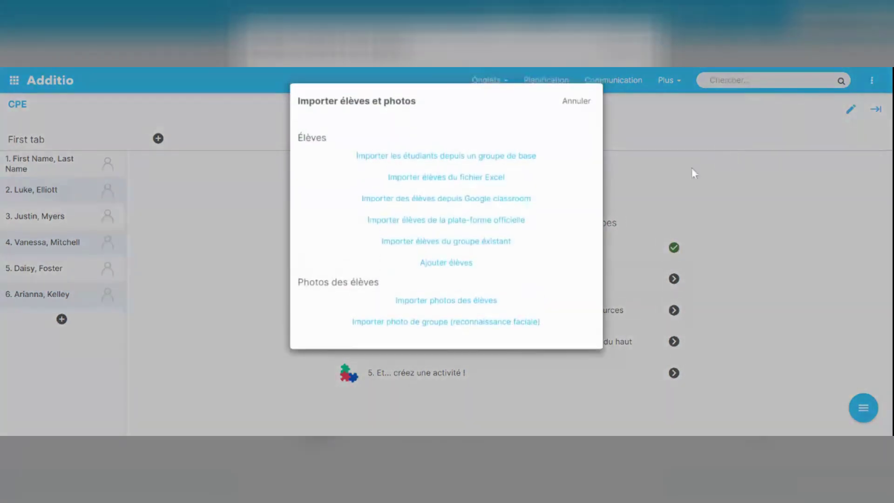
left_click(433, 326)
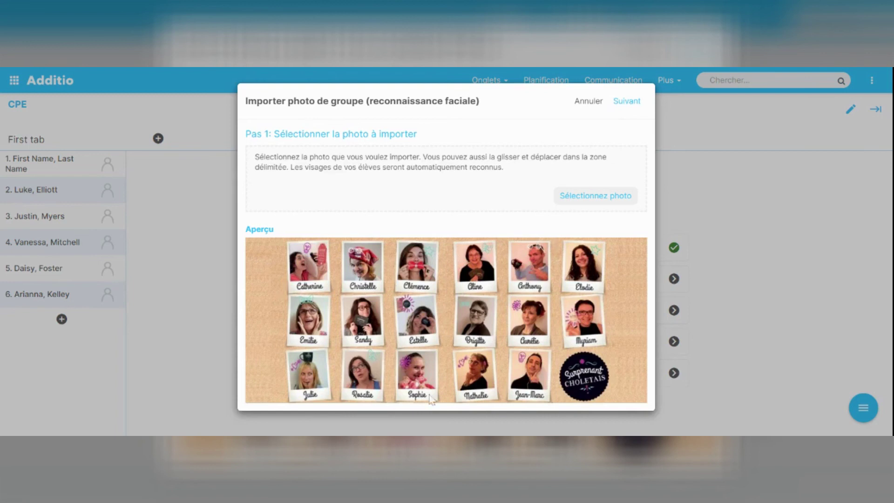
left_click(626, 102)
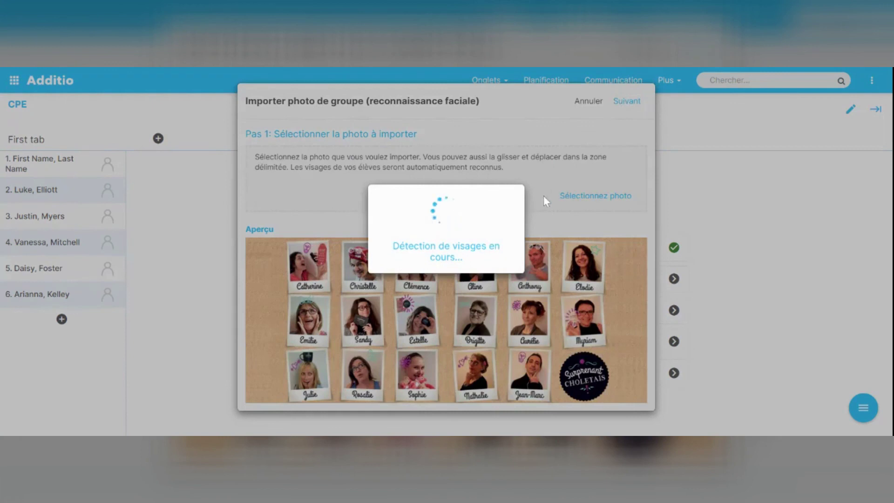
Step: Link the first detected face to student number 2 and the third face to student number 4 of the group list
scroll(326, 240, "up", 2)
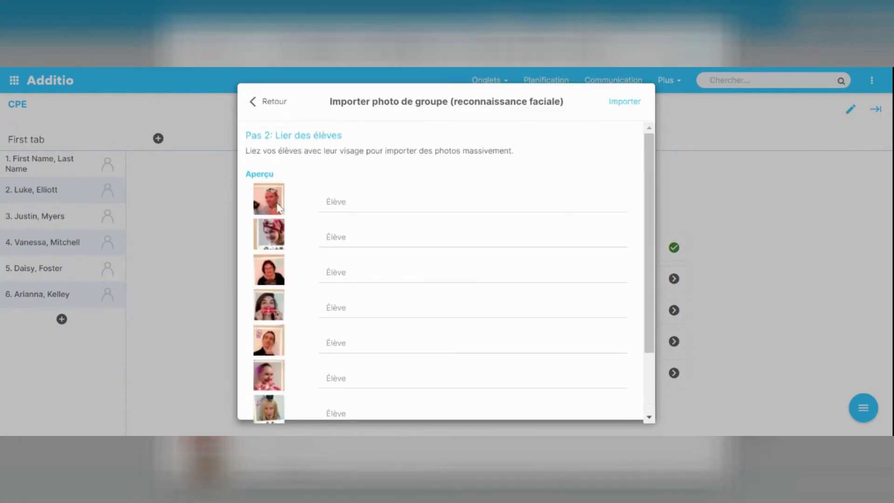
scroll(262, 255, "down", 3)
scroll(262, 255, "up", 3)
left_click(331, 201)
type("lu")
left_click(343, 222)
type("k")
left_click(354, 221)
type("va")
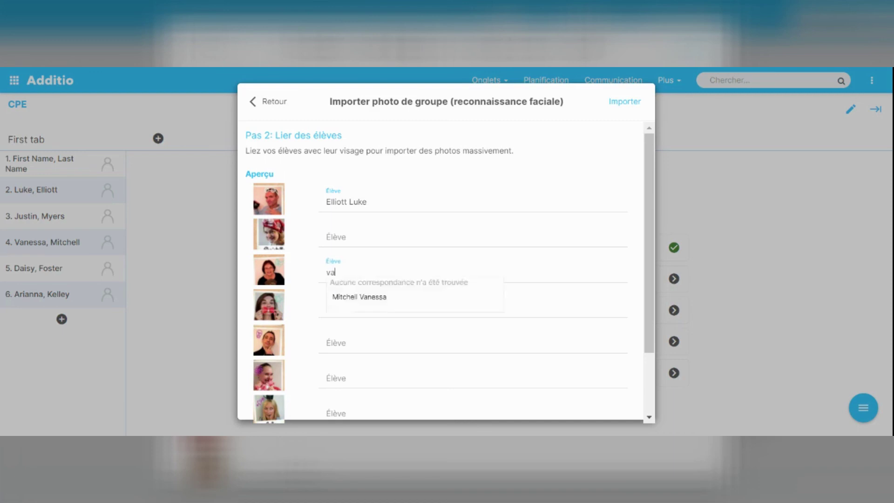
left_click(341, 294)
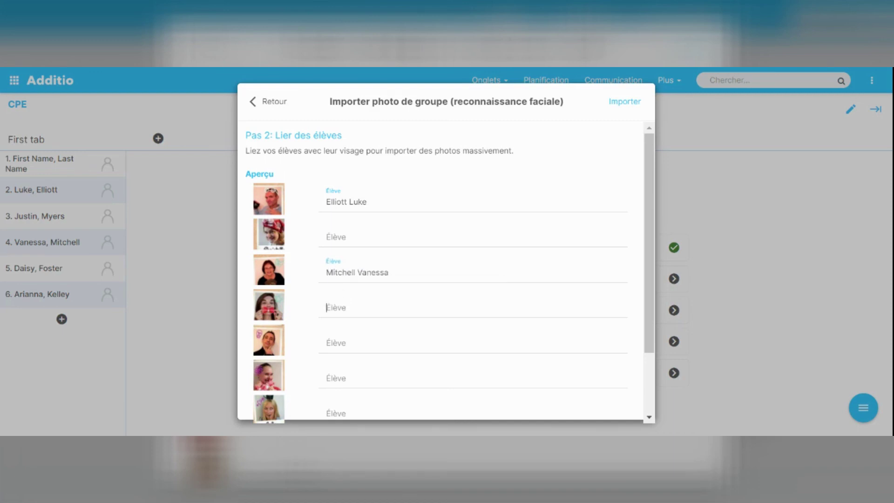
Step: Link the fourth face to student number 5 and the second face to student number 6, and import the linked photos
type("dai")
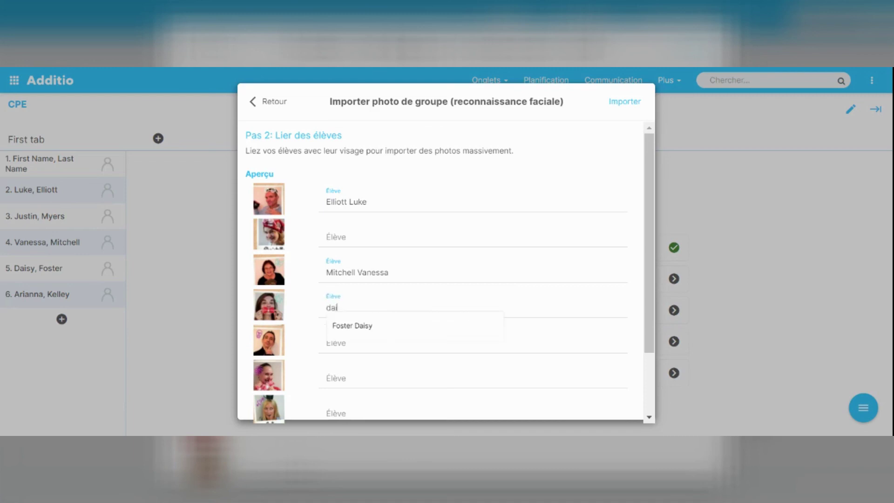
left_click(350, 334)
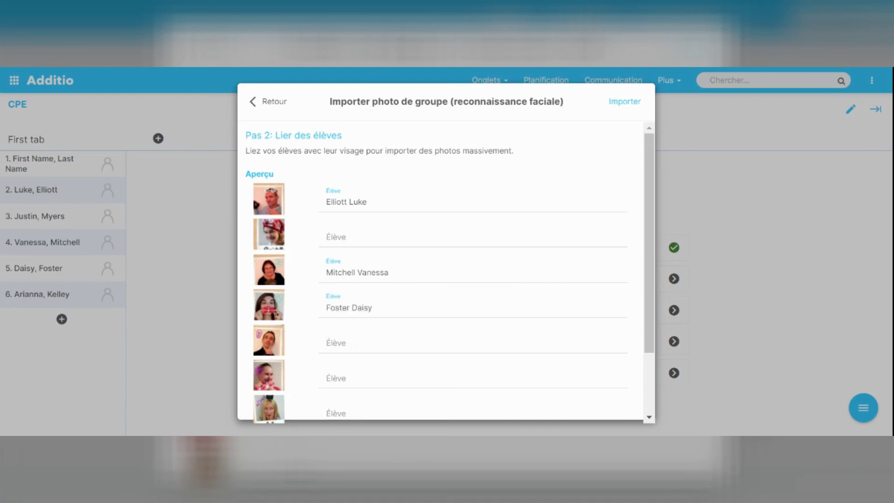
type("ar")
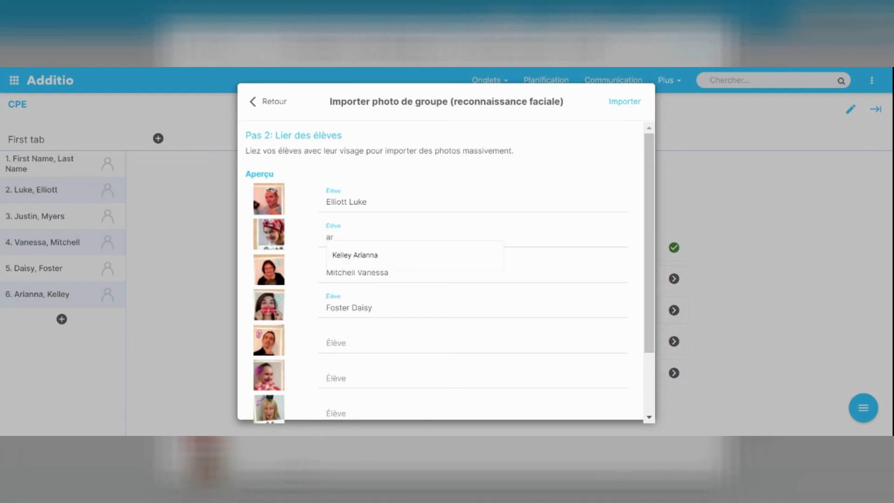
left_click(339, 255)
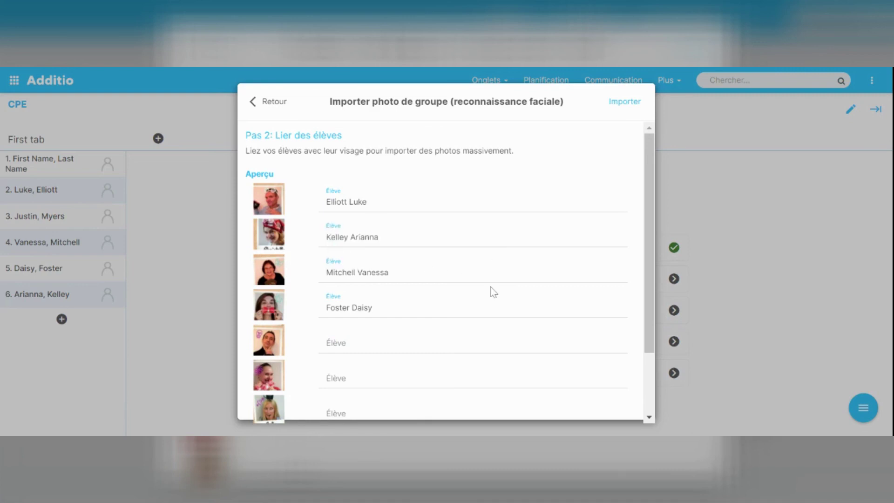
left_click(625, 102)
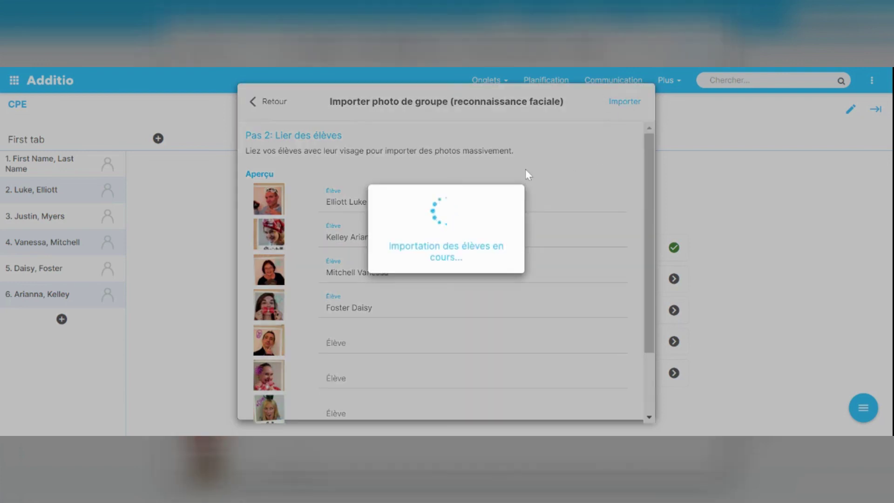